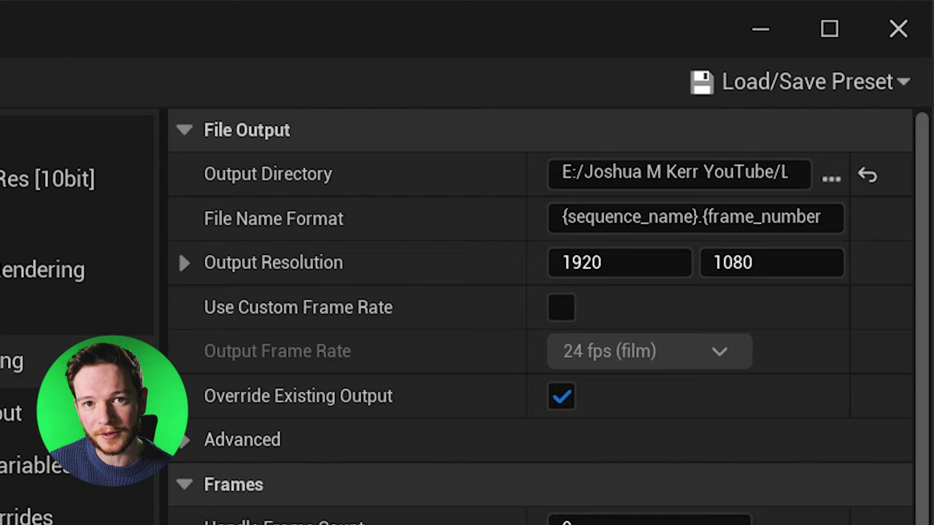
Review the preset's Game Overrides and Color Output settings
left_click(303, 197)
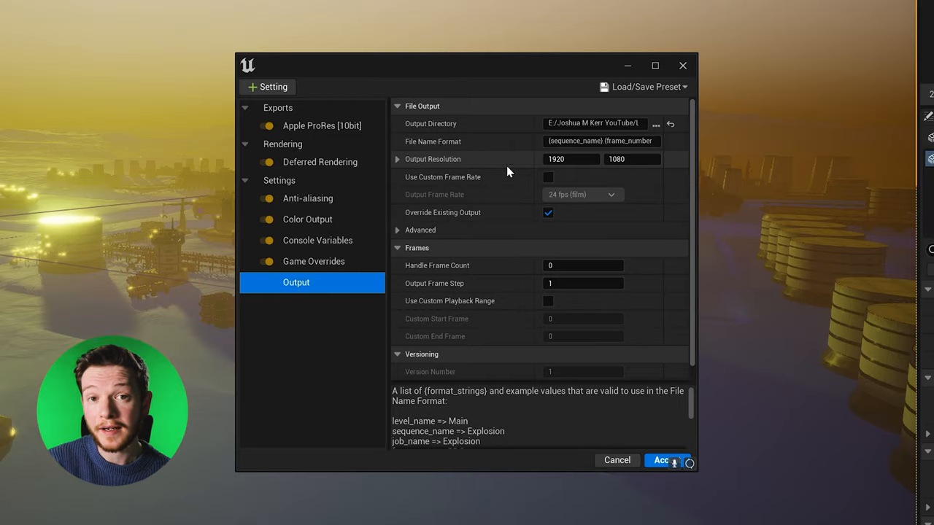
left_click(341, 264)
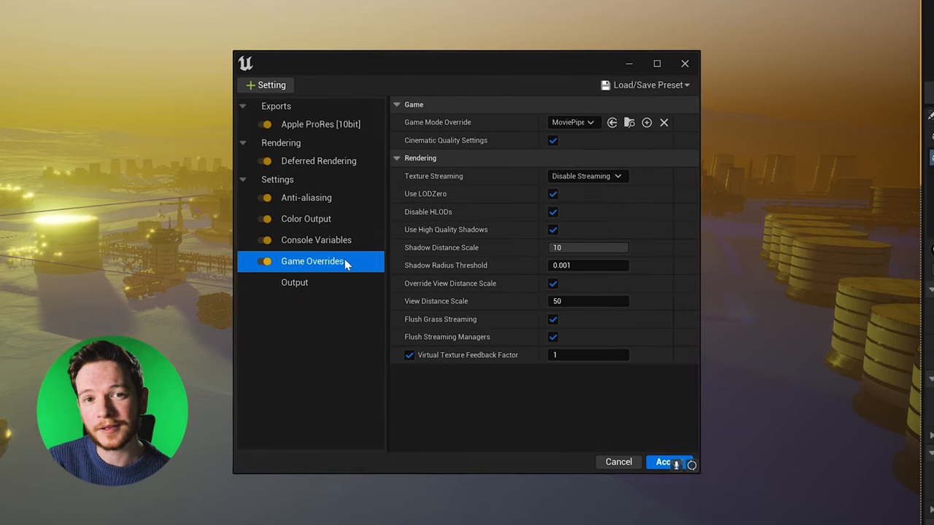
left_click(343, 218)
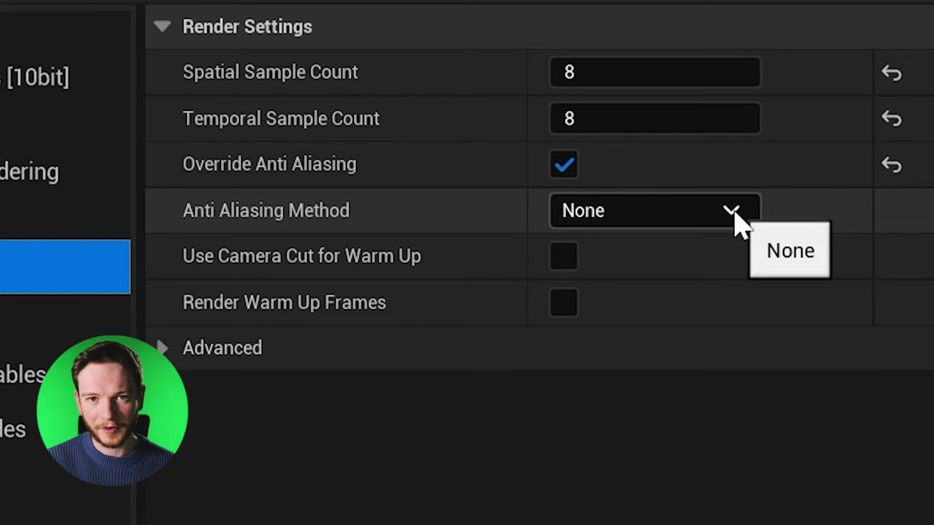
Set the anti-aliasing method to Temporal Super-Resolution (TSR)
left_click(735, 217)
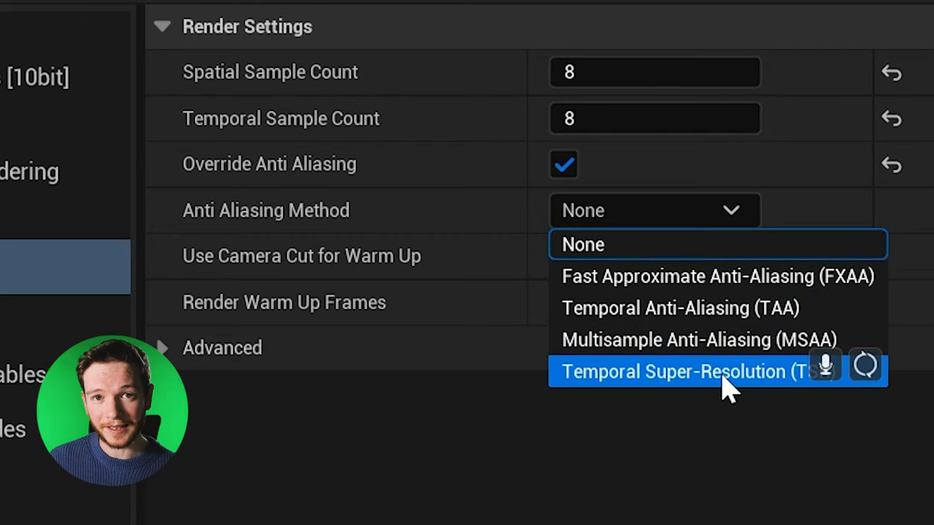
left_click(727, 388)
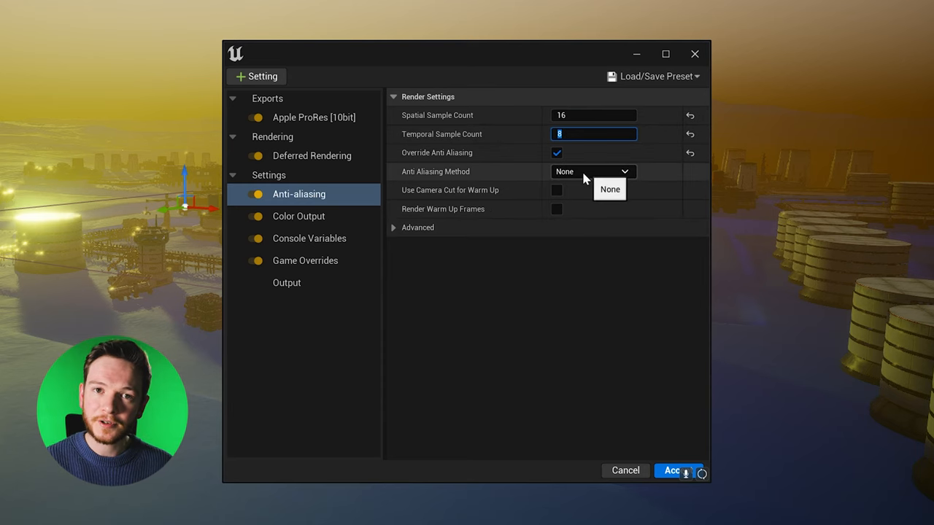
Show the preset's six console variables, including r.ScreenPercentage 125
left_click(342, 240)
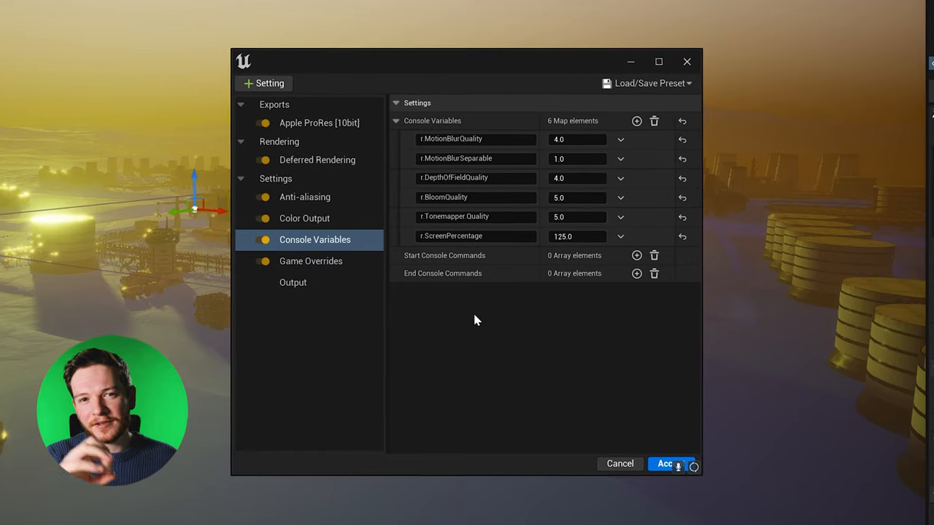
Remove the r.MotionBlurQuality and r.MotionBlurSeparable console variables
left_click(359, 196)
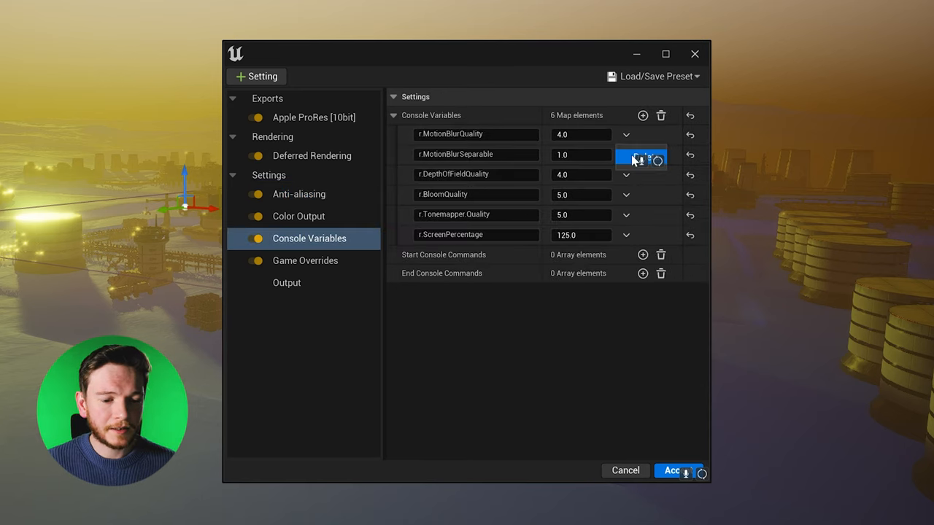
left_click(635, 160)
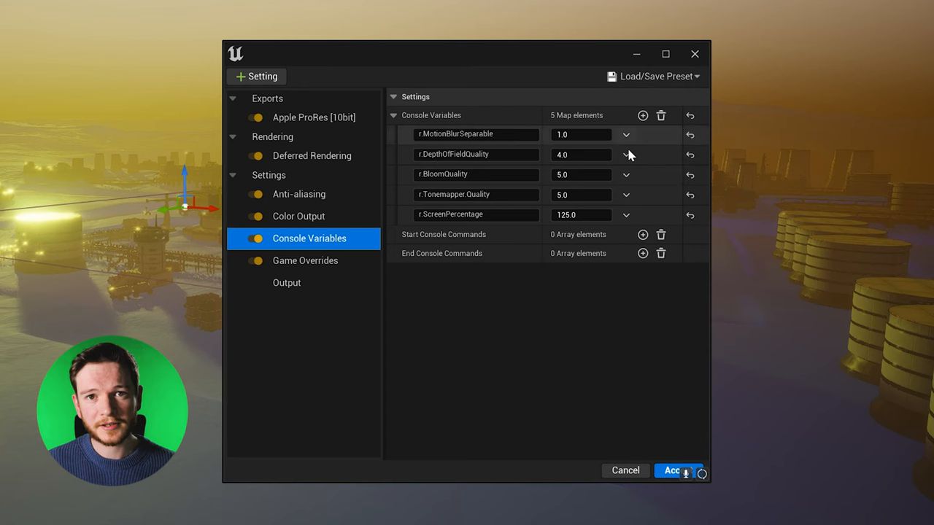
left_click(629, 156)
left_click(626, 136)
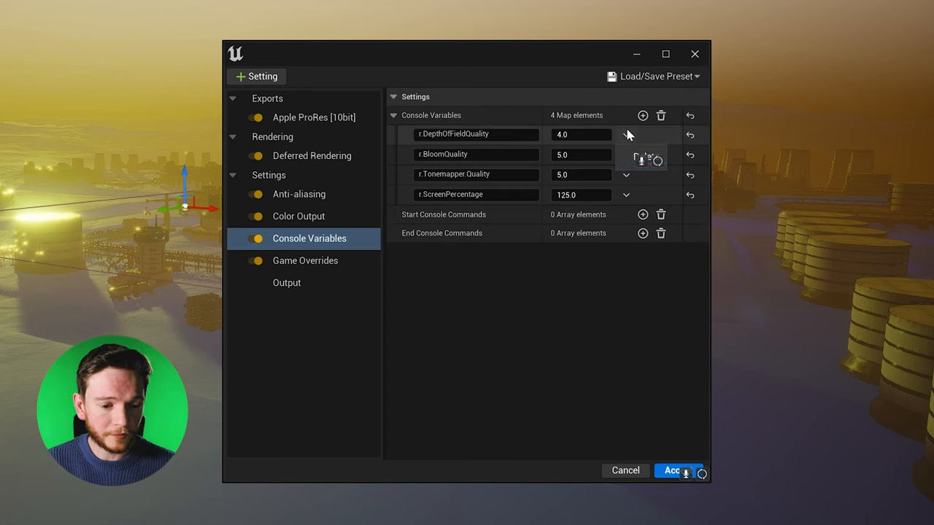
Remove the remaining extra variables including r.Tonemapper.Quality, leaving only r.ScreenPercentage 125.0
left_click(629, 156)
left_click(629, 157)
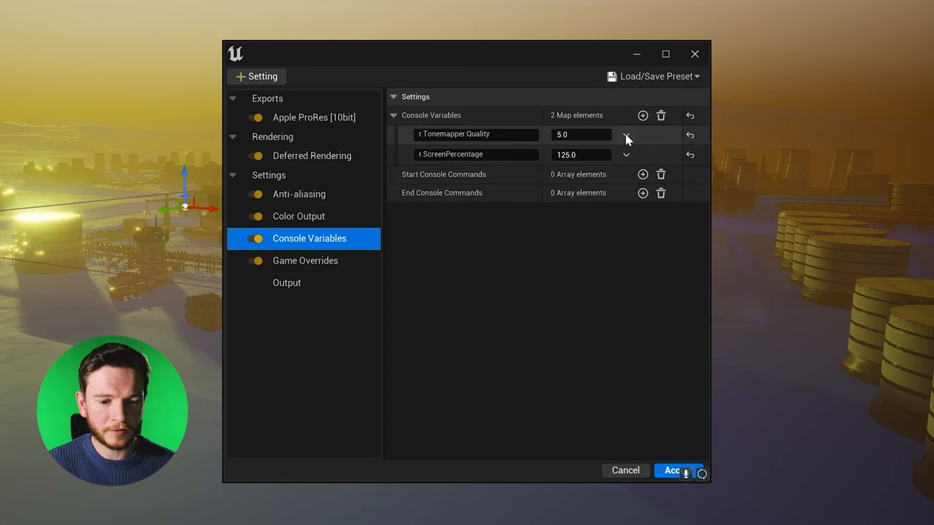
left_click(626, 136)
left_click(628, 156)
left_click(360, 195)
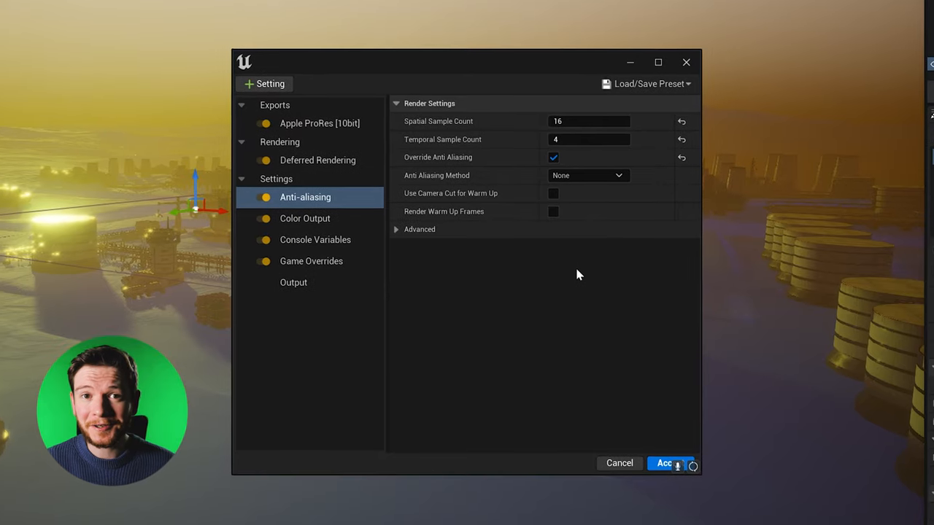
Confirm r.ScreenPercentage 125.0 is the only console variable left
left_click(366, 243)
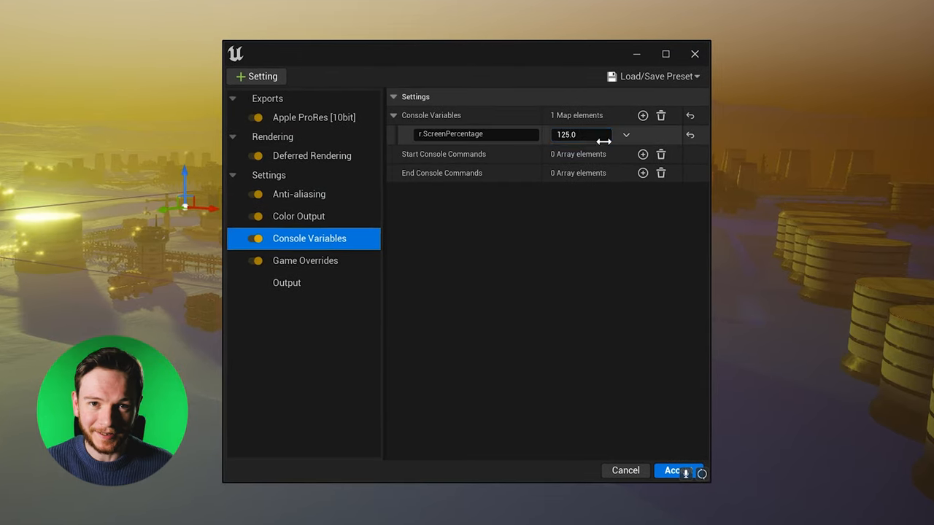